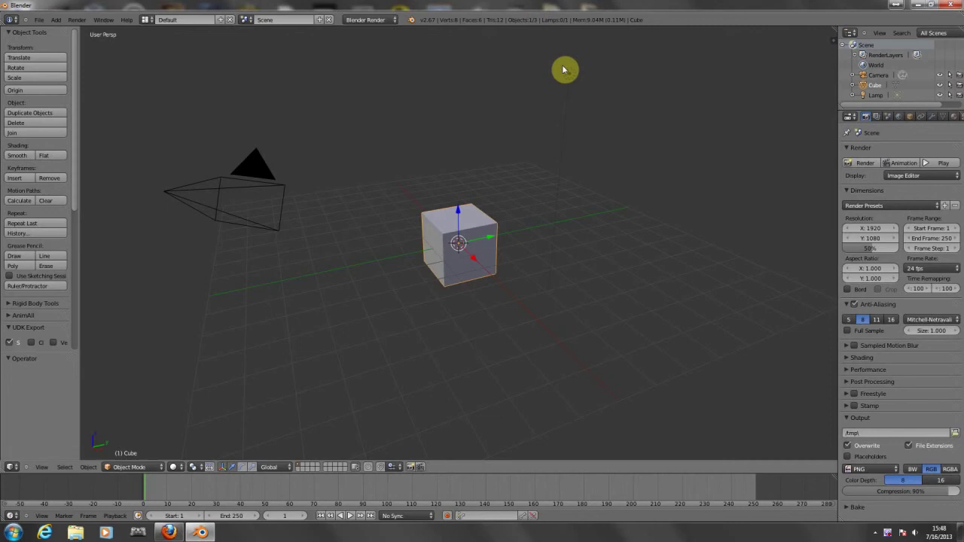
- In Edit Mode, flatten the cube into a slab and delete all its faces
{"action": "key", "text": "Tab"}
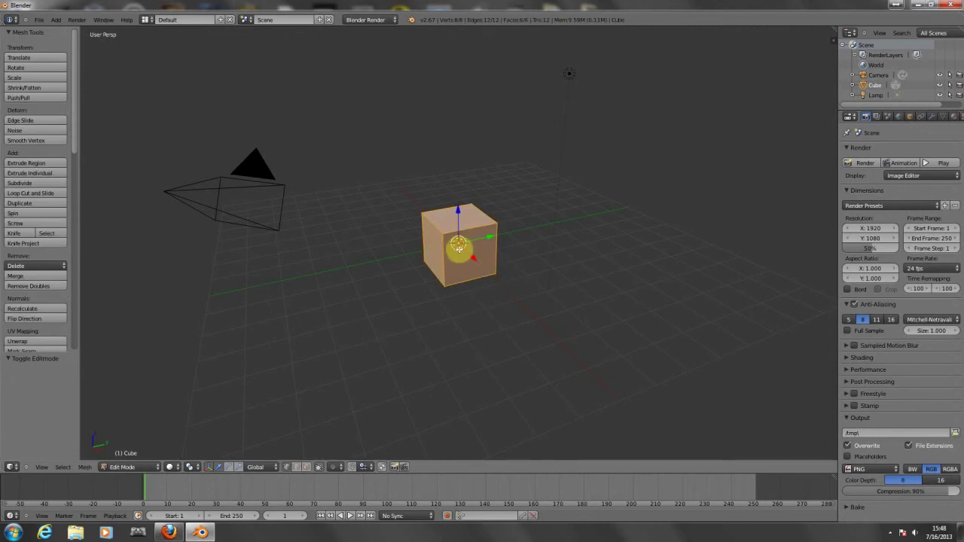
{"action": "key", "text": "s"}
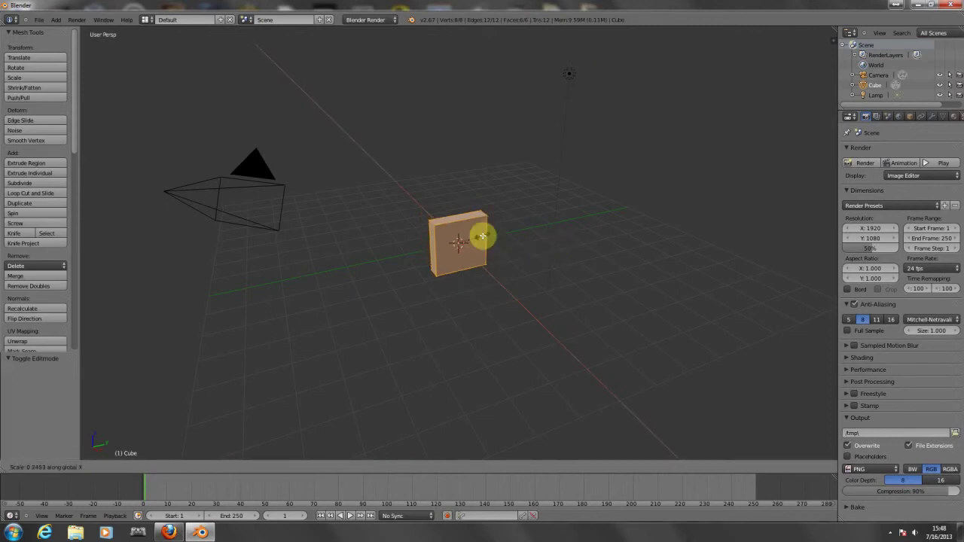
{"action": "left_click", "coordinate": [482, 237]}
{"action": "mouse_move", "coordinate": [574, 233]}
{"action": "middle_mouse_down"}
{"action": "mouse_move", "coordinate": [667, 233]}
{"action": "mouse_move", "coordinate": [656, 241]}
{"action": "middle_mouse_up"}
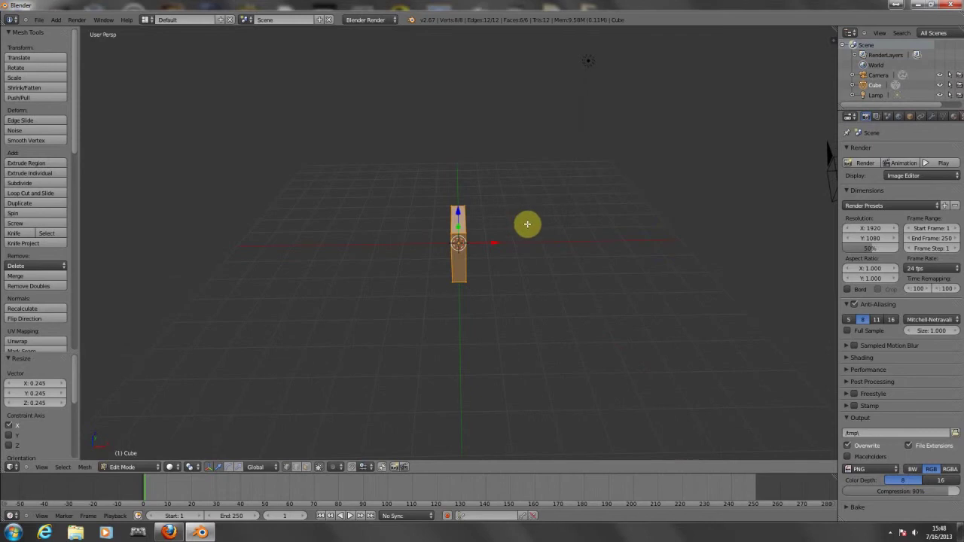
{"action": "key", "text": "x"}
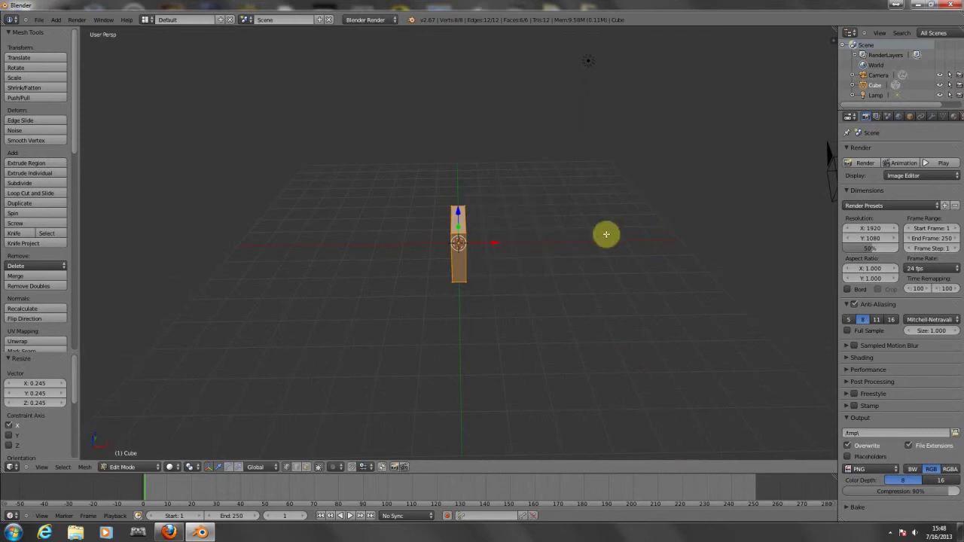
{"action": "key", "text": "x"}
{"action": "left_click", "coordinate": [606, 235]}
- Add a UV sphere, scale it up about four times, and switch to top view
{"action": "key", "text": "shift+a"}
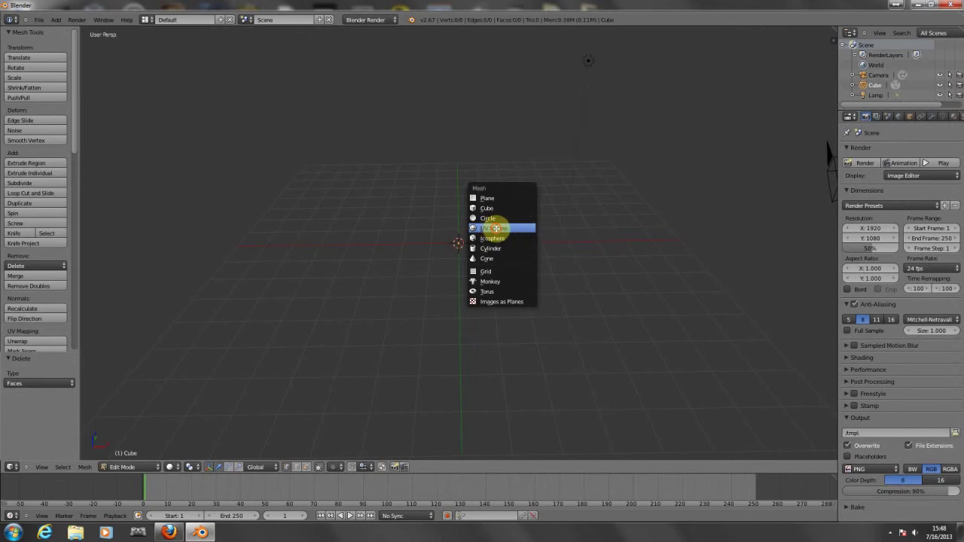
{"action": "left_click", "coordinate": [491, 227]}
{"action": "key", "text": "s"}
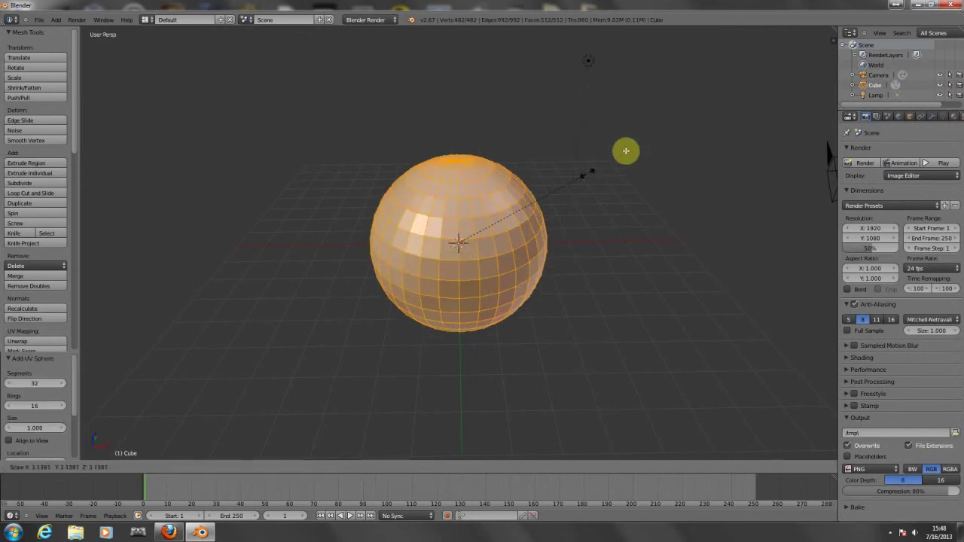
{"action": "left_click", "coordinate": [595, 170]}
{"action": "mouse_move", "coordinate": [613, 166]}
{"action": "middle_mouse_down"}
{"action": "mouse_move", "coordinate": [617, 234]}
{"action": "mouse_move", "coordinate": [617, 224]}
{"action": "middle_mouse_up"}
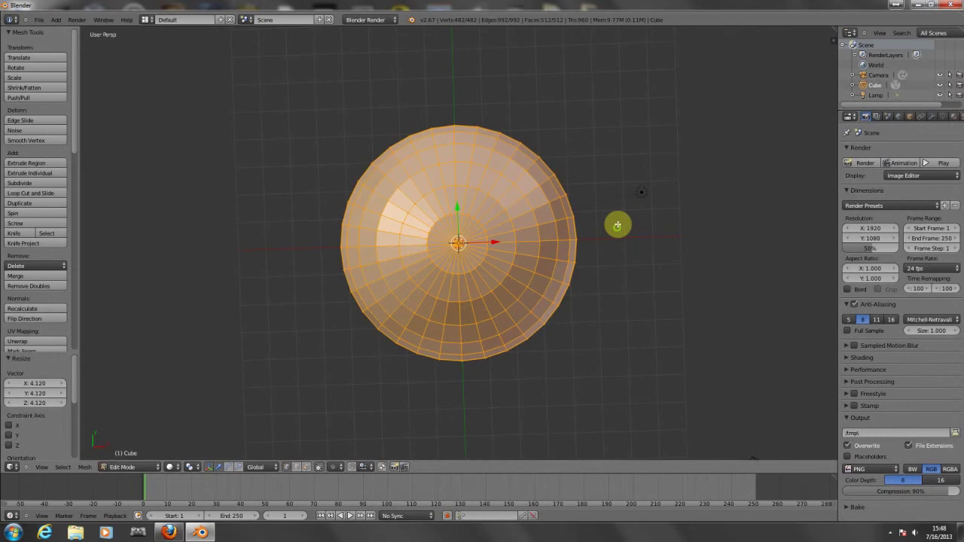
{"action": "key", "text": "KP_7"}
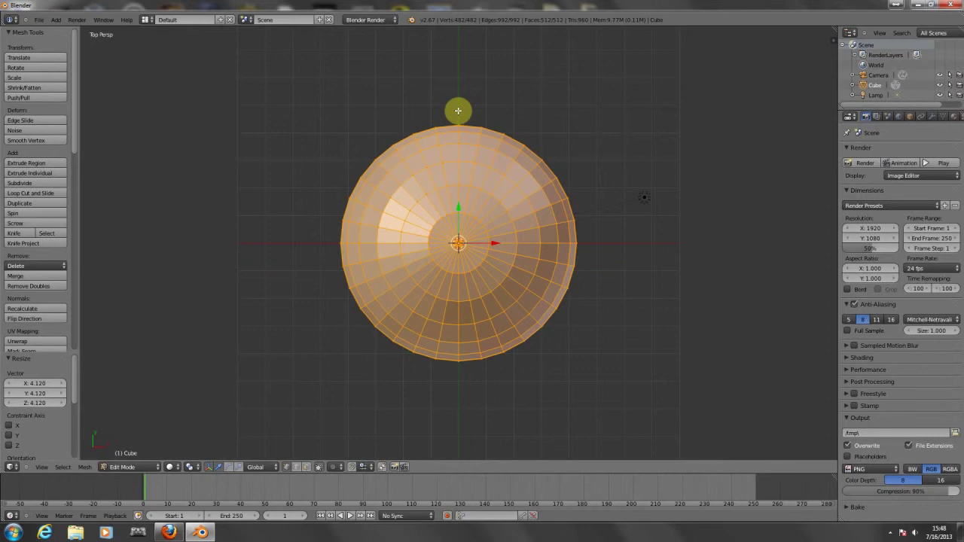
- Select three ring vertices and pull them out along X into spikes
{"action": "key", "text": "a"}
{"action": "mouse_move", "coordinate": [460, 129]}
{"action": "middle_mouse_down"}
{"action": "mouse_move", "coordinate": [520, 129]}
{"action": "mouse_move", "coordinate": [577, 86]}
{"action": "middle_mouse_up"}
{"action": "left_click", "coordinate": [450, 254]}
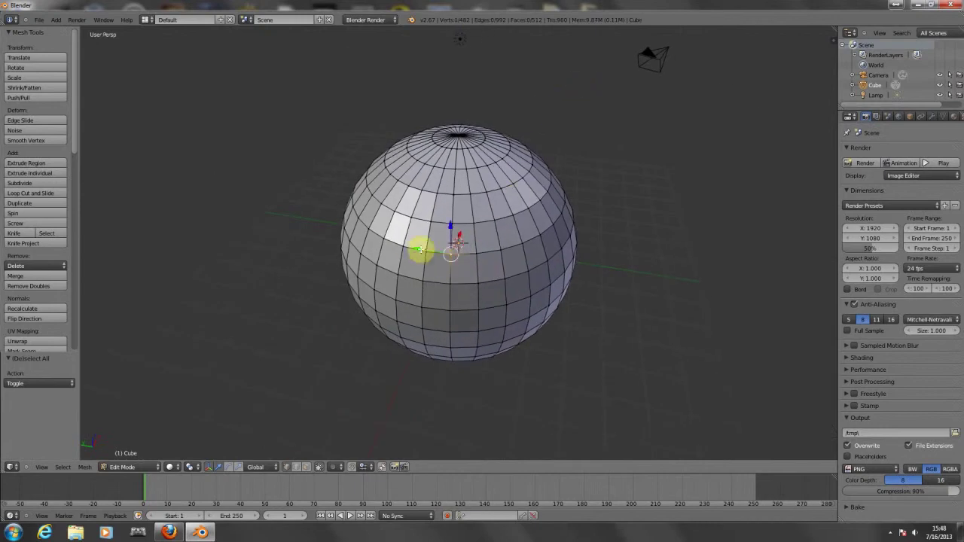
{"action": "right_click", "coordinate": [371, 228], "text": "ctrl"}
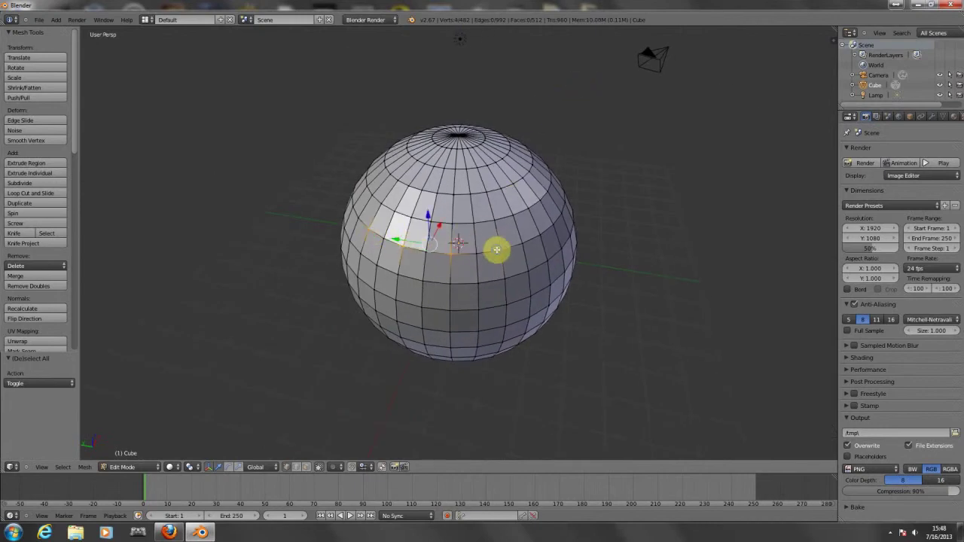
{"action": "right_click", "coordinate": [396, 298], "text": "ctrl"}
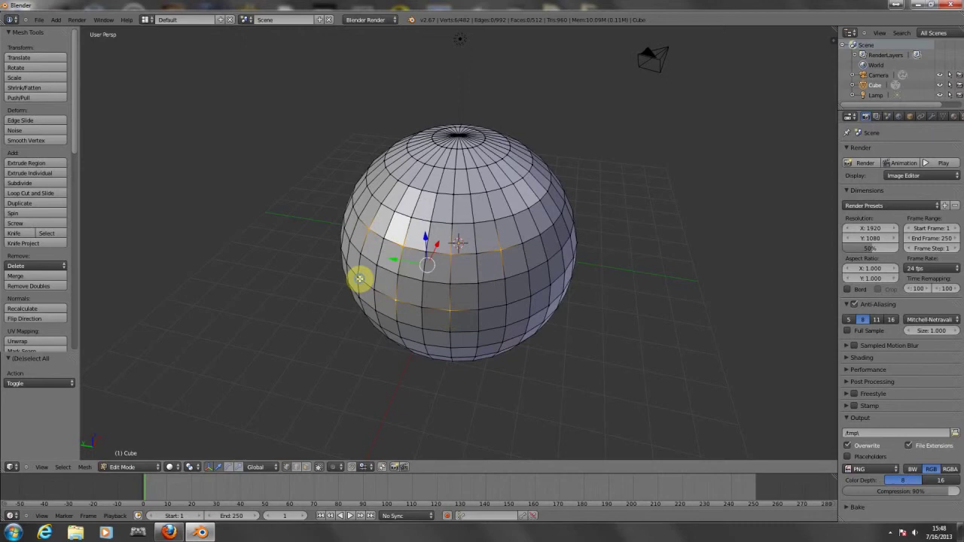
{"action": "right_click", "coordinate": [503, 304], "text": "ctrl"}
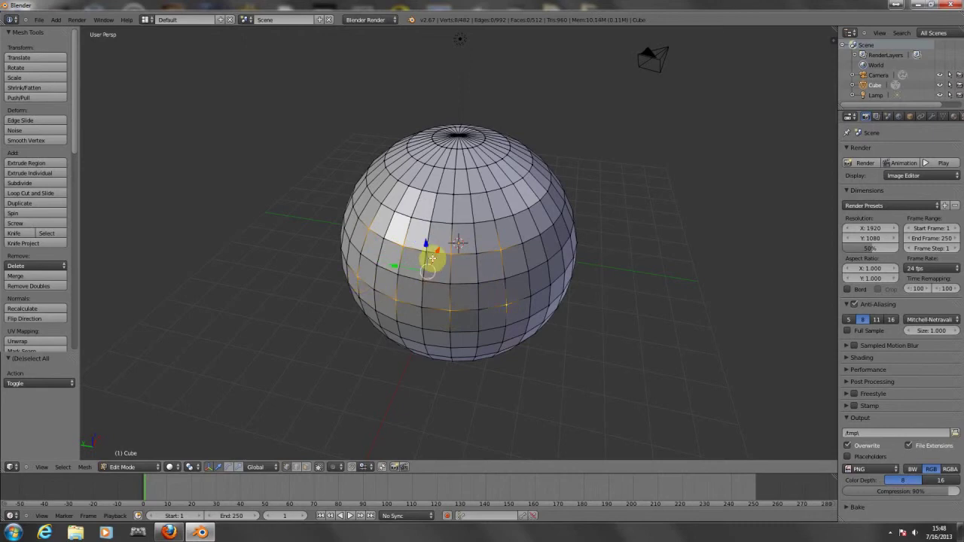
{"action": "key", "text": "g"}
{"action": "key", "text": "x"}
{"action": "left_click", "coordinate": [439, 291]}
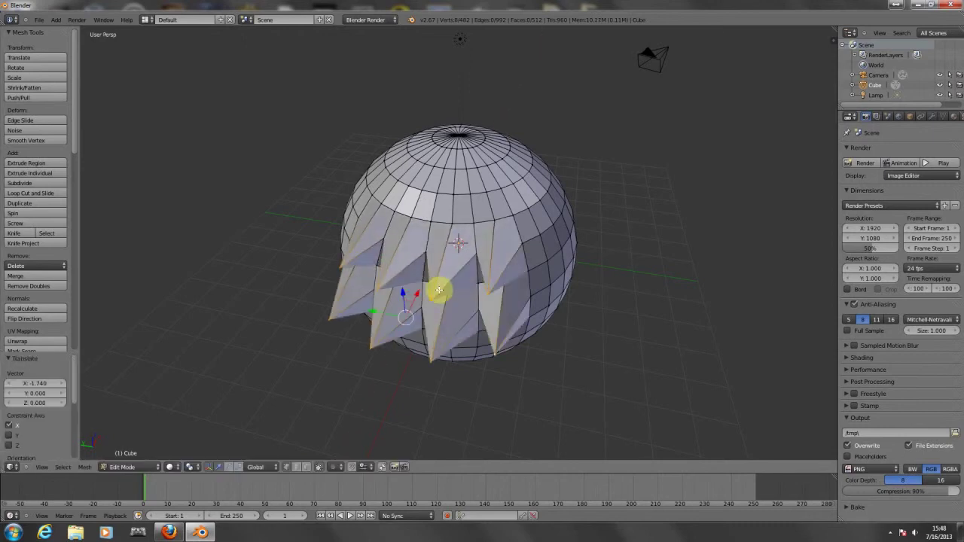
- Select several spike vertices and raise them along Z
{"action": "right_click", "coordinate": [435, 294]}
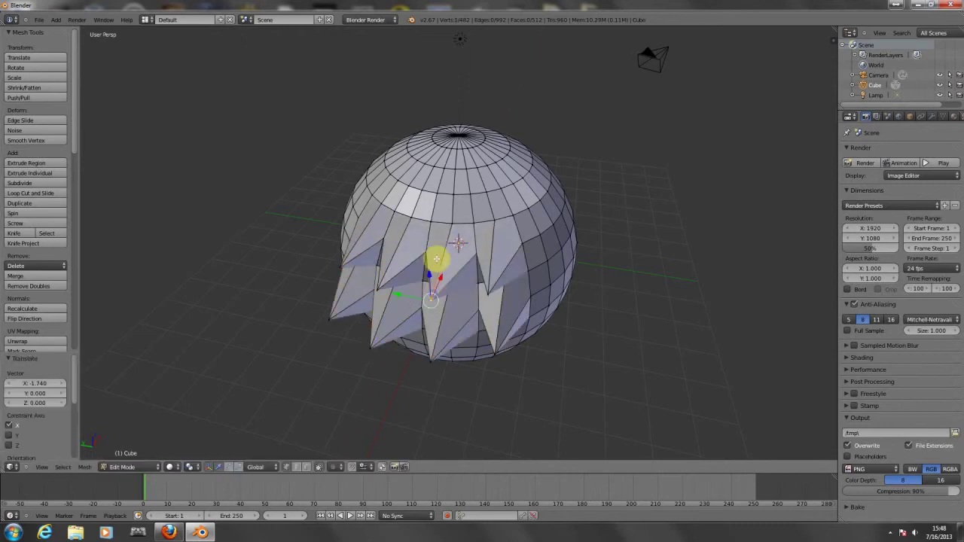
{"action": "right_click", "coordinate": [372, 344], "text": "shift"}
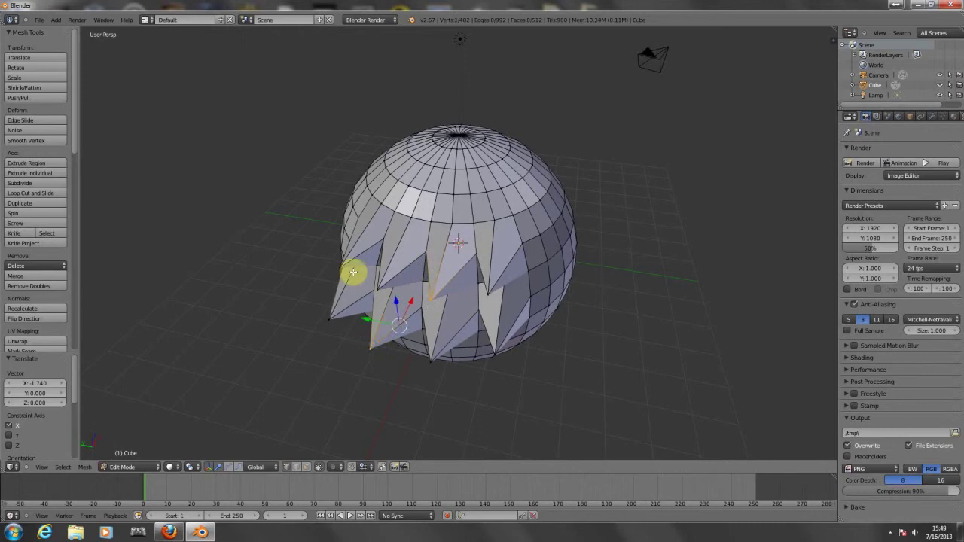
{"action": "right_click", "coordinate": [494, 351], "text": "shift"}
{"action": "right_click", "coordinate": [376, 285], "text": "shift"}
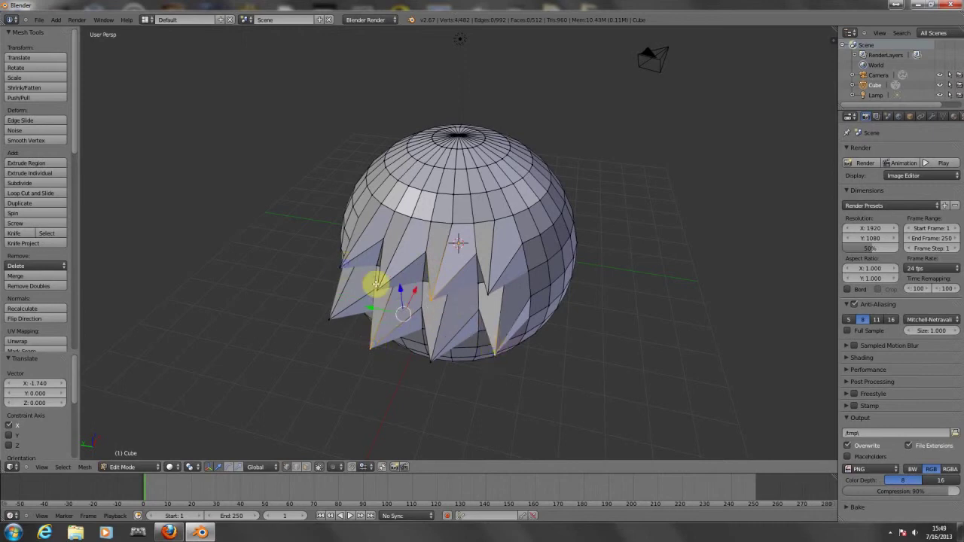
{"action": "right_click", "coordinate": [338, 267], "text": "shift"}
{"action": "mouse_move", "coordinate": [396, 273]}
{"action": "middle_mouse_down"}
{"action": "mouse_move", "coordinate": [427, 262]}
{"action": "mouse_move", "coordinate": [410, 260]}
{"action": "middle_mouse_up"}
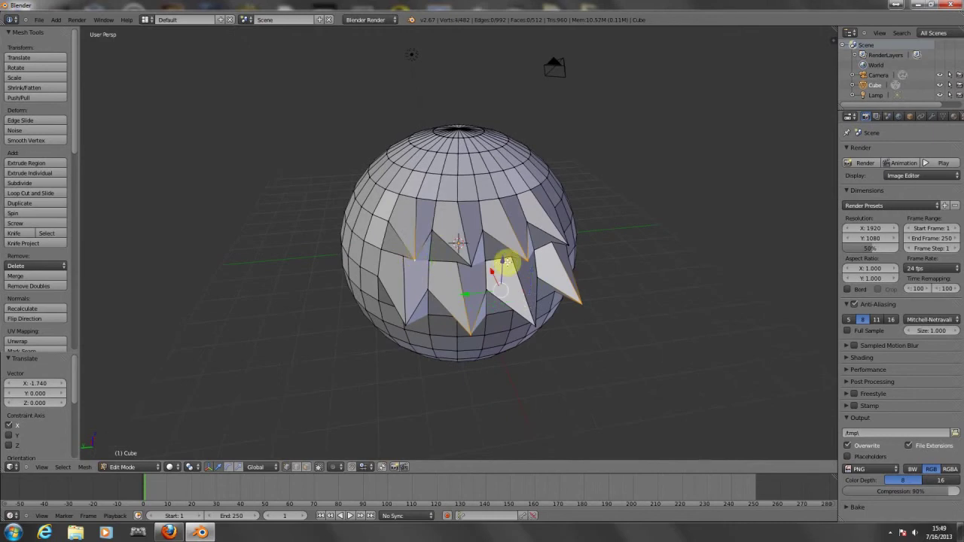
{"action": "key", "text": "g"}
{"action": "key", "text": "z"}
{"action": "left_click", "coordinate": [499, 210]}
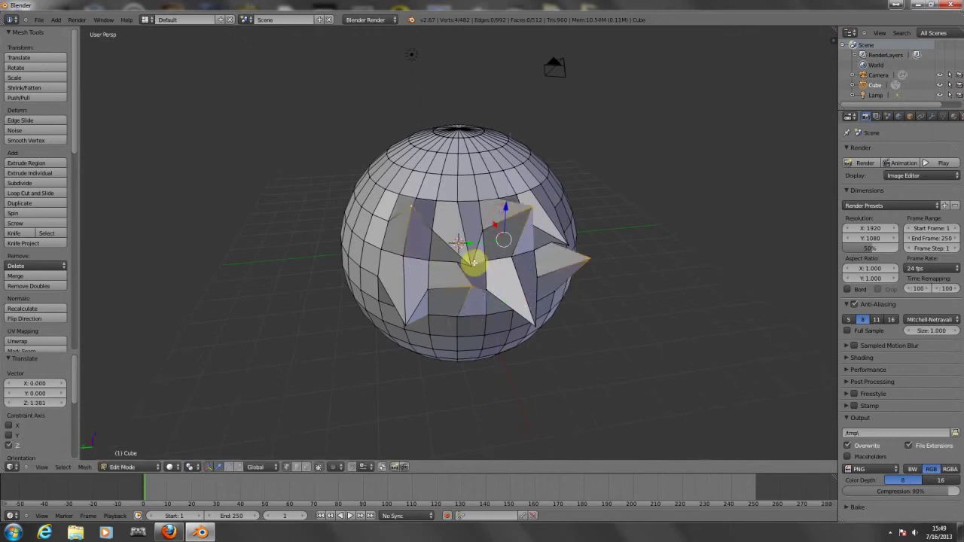
- Select four spike tips and lift them further upward along Z
{"action": "right_click", "coordinate": [468, 268]}
{"action": "right_click", "coordinate": [404, 322], "text": "shift"}
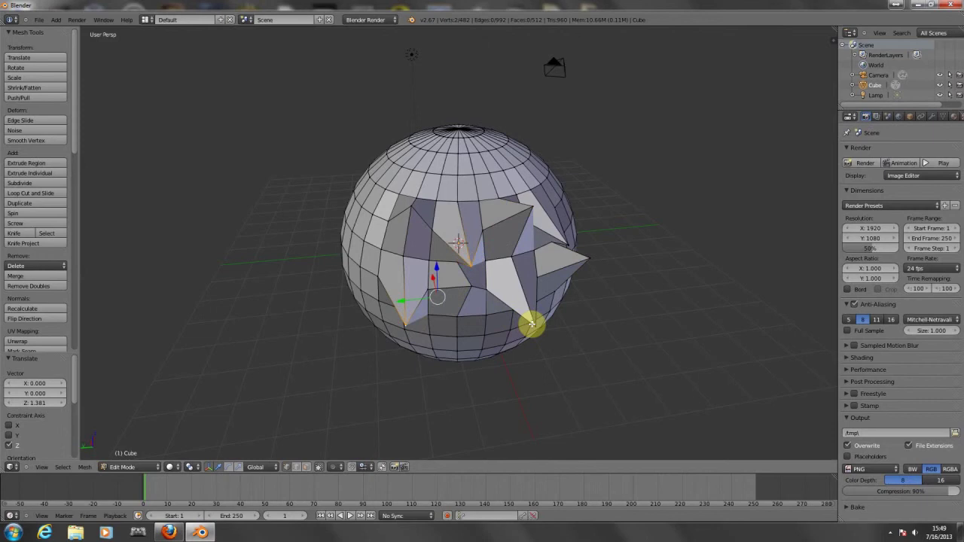
{"action": "right_click", "coordinate": [531, 324], "text": "shift"}
{"action": "right_click", "coordinate": [570, 245], "text": "shift"}
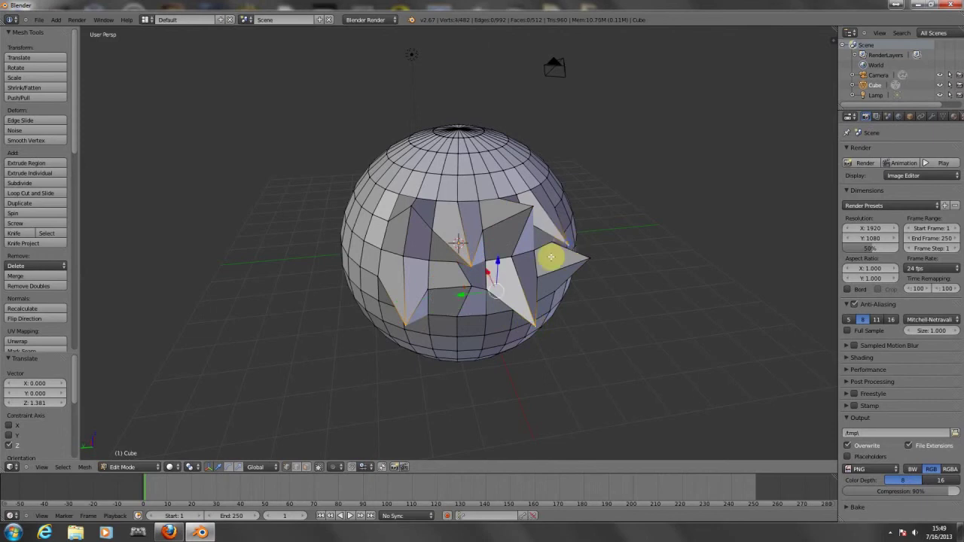
{"action": "key", "text": "g"}
{"action": "key", "text": "z"}
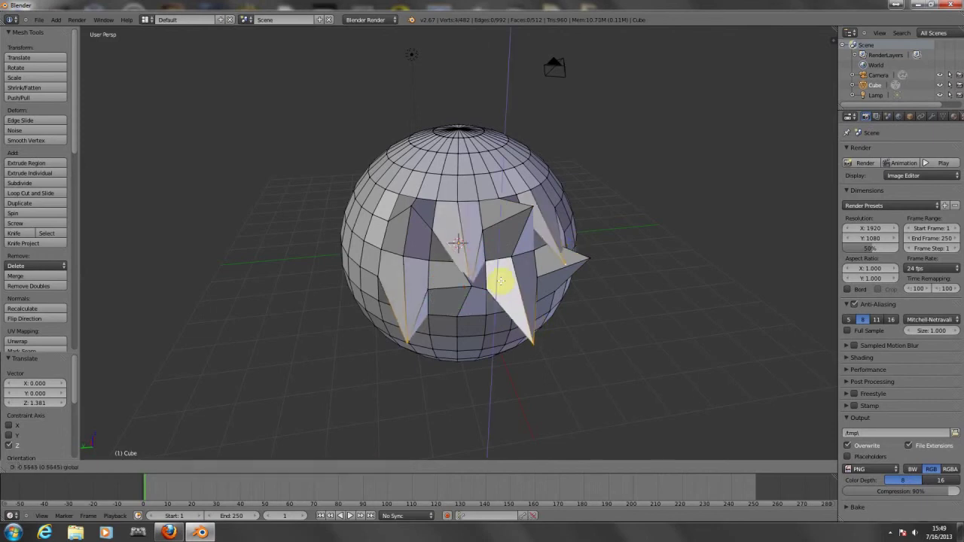
{"action": "left_click", "coordinate": [501, 180]}
- Stretch the selected spike tips far outward along X
{"action": "middle_click_drag", "start_coordinate": [609, 219], "coordinate": [493, 210]}
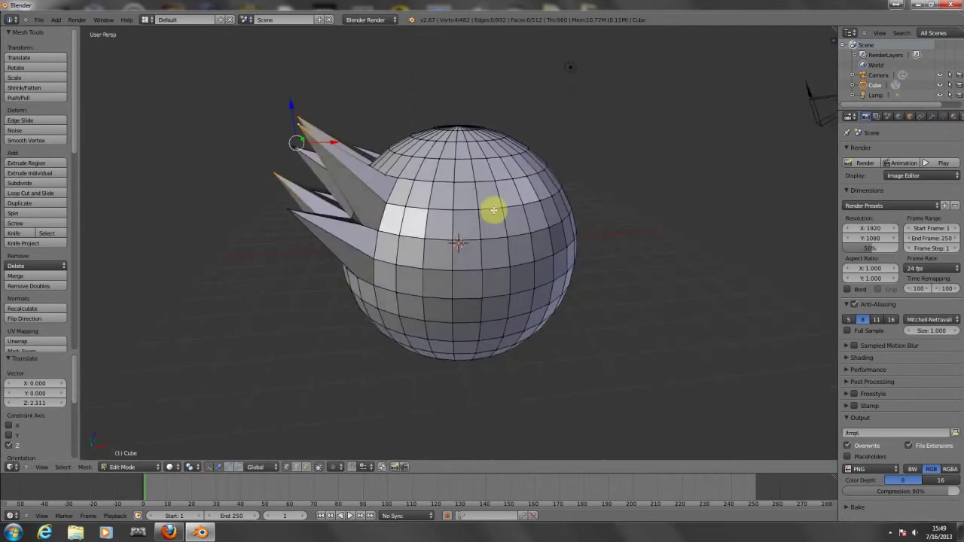
{"action": "key", "text": "g"}
{"action": "key", "text": "x"}
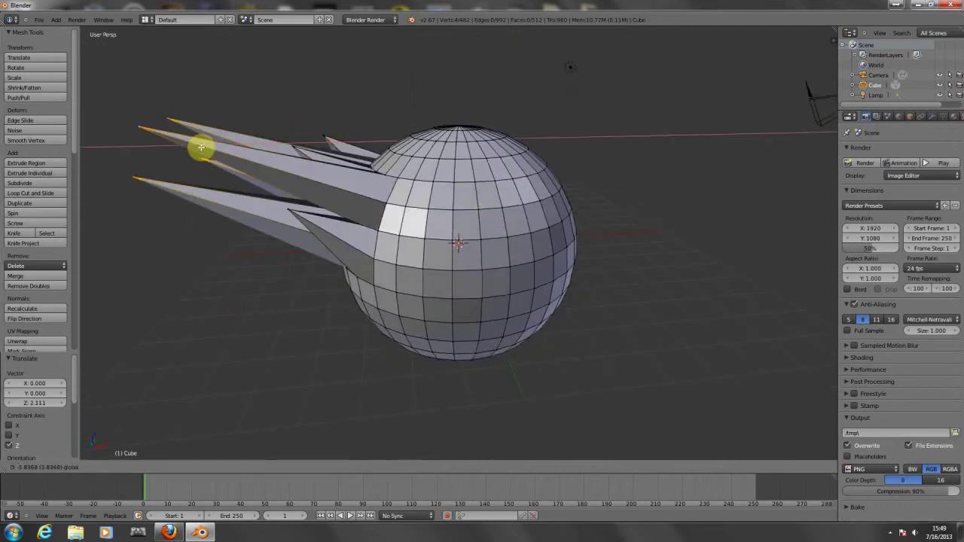
{"action": "left_click", "coordinate": [201, 147]}
- Switch to top view and select the entire mesh
{"action": "key", "text": "a"}
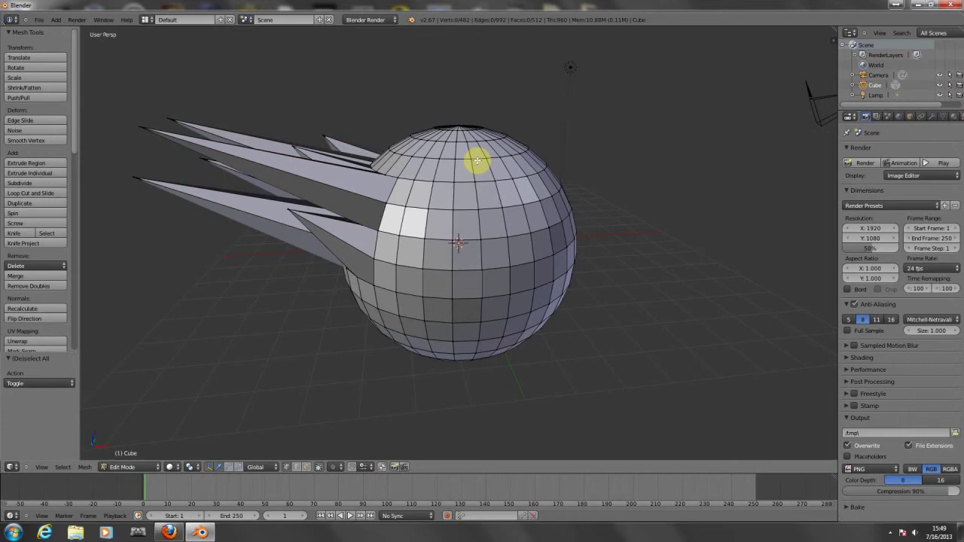
{"action": "middle_click_drag", "start_coordinate": [474, 155], "coordinate": [463, 239]}
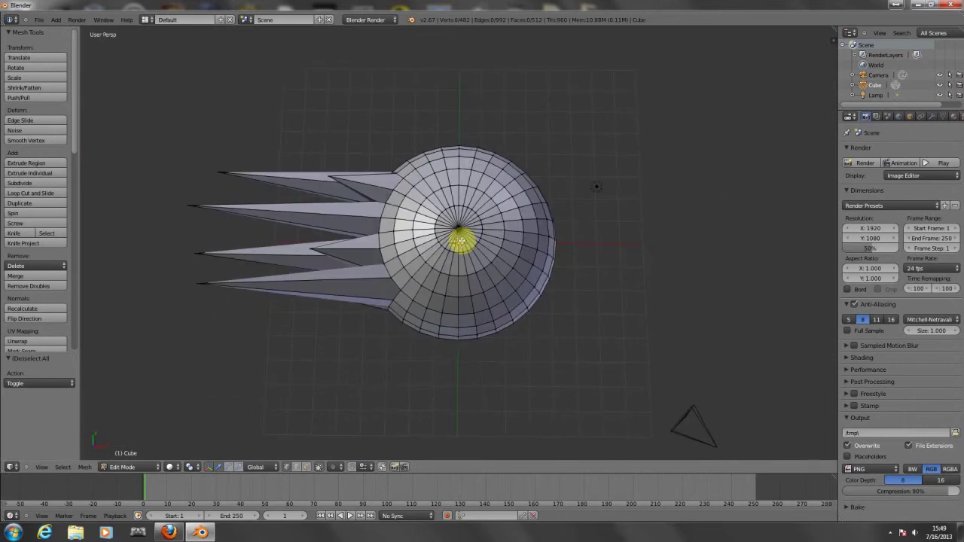
{"action": "key", "text": "KP_7"}
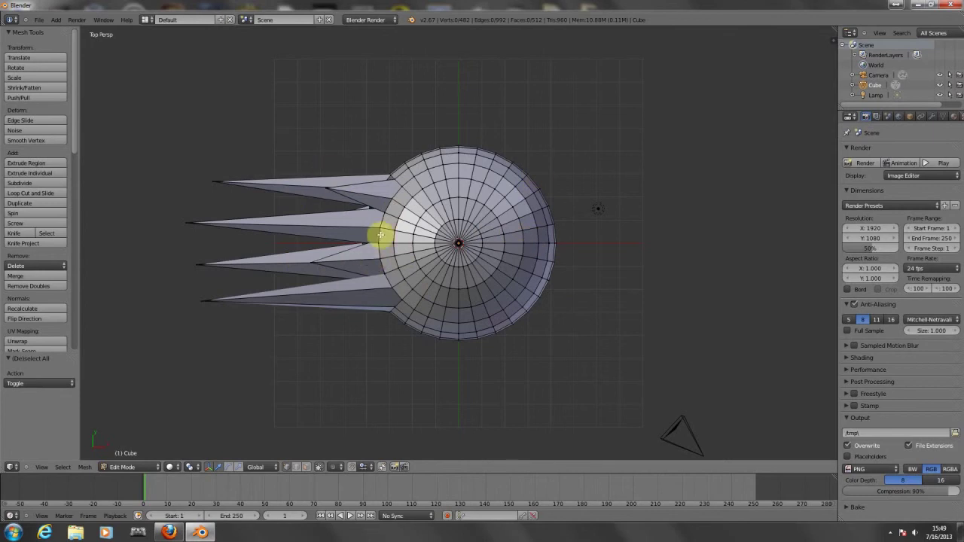
{"action": "key", "text": "a"}
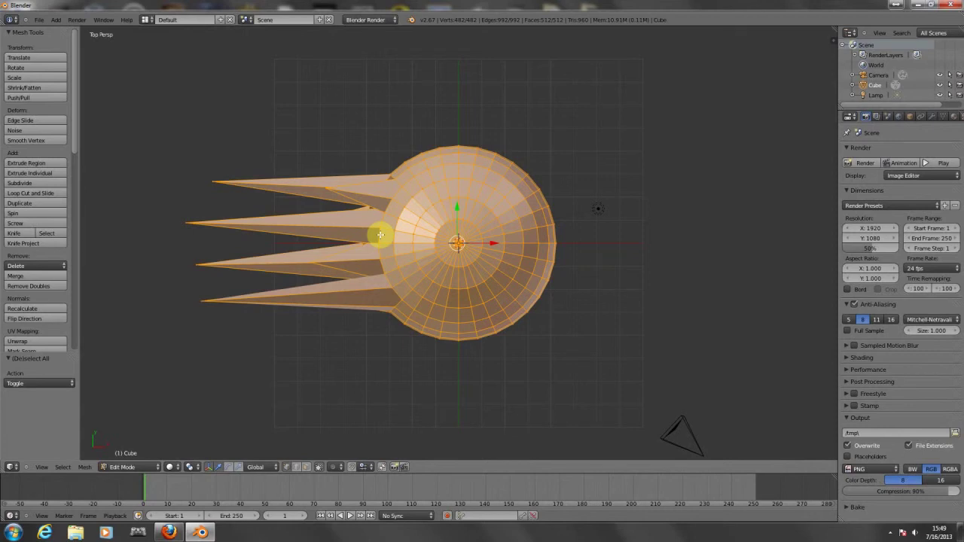
- Lay a Knife cut straight down the sphere's middle, from top edge to bottom edge
{"action": "key", "text": "k"}
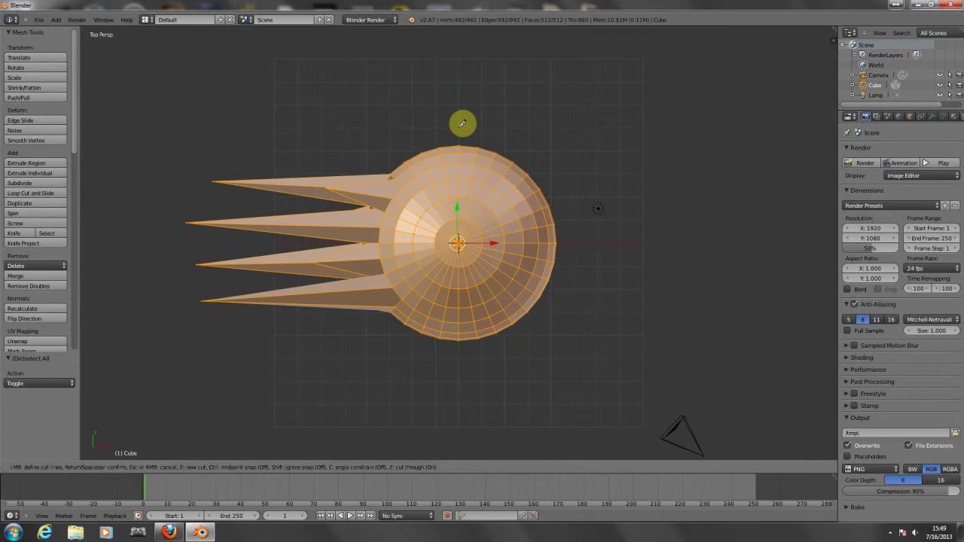
{"action": "left_click", "coordinate": [459, 147]}
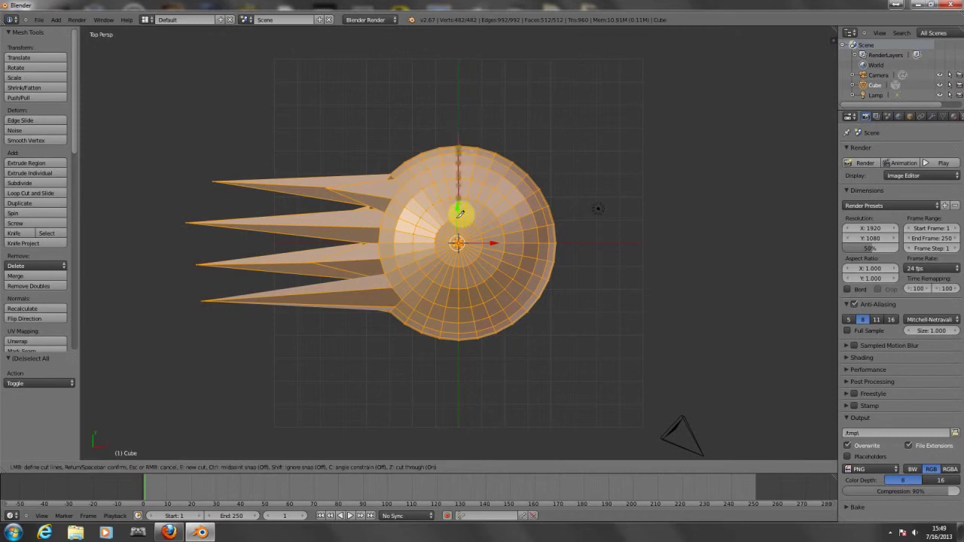
{"action": "left_click", "coordinate": [459, 347]}
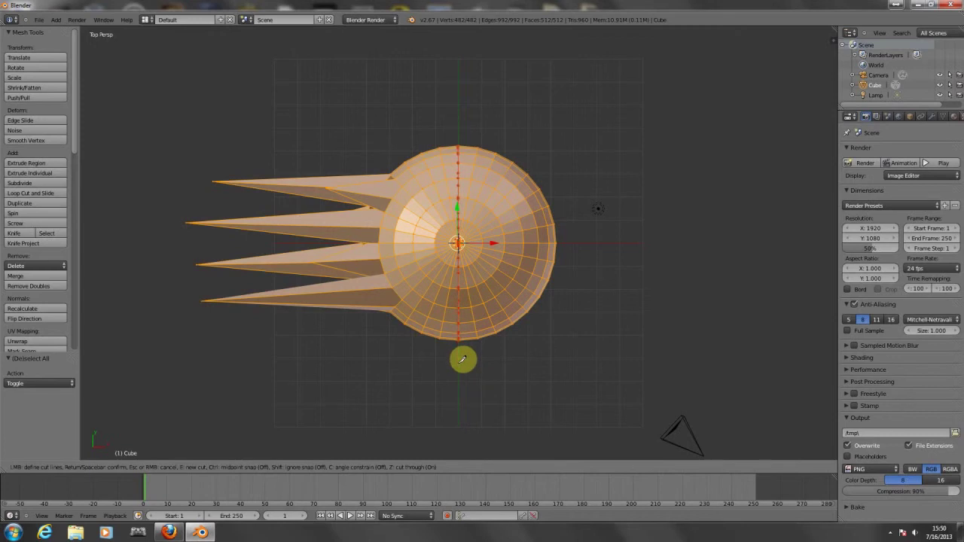
{"action": "mouse_move", "coordinate": [588, 334]}
{"action": "middle_mouse_down"}
{"action": "mouse_move", "coordinate": [551, 216]}
{"action": "mouse_move", "coordinate": [389, 243]}
{"action": "mouse_move", "coordinate": [489, 304]}
{"action": "mouse_move", "coordinate": [579, 274]}
{"action": "mouse_move", "coordinate": [587, 239]}
{"action": "mouse_move", "coordinate": [565, 225]}
{"action": "mouse_move", "coordinate": [568, 200]}
{"action": "mouse_move", "coordinate": [579, 306]}
{"action": "middle_mouse_up"}
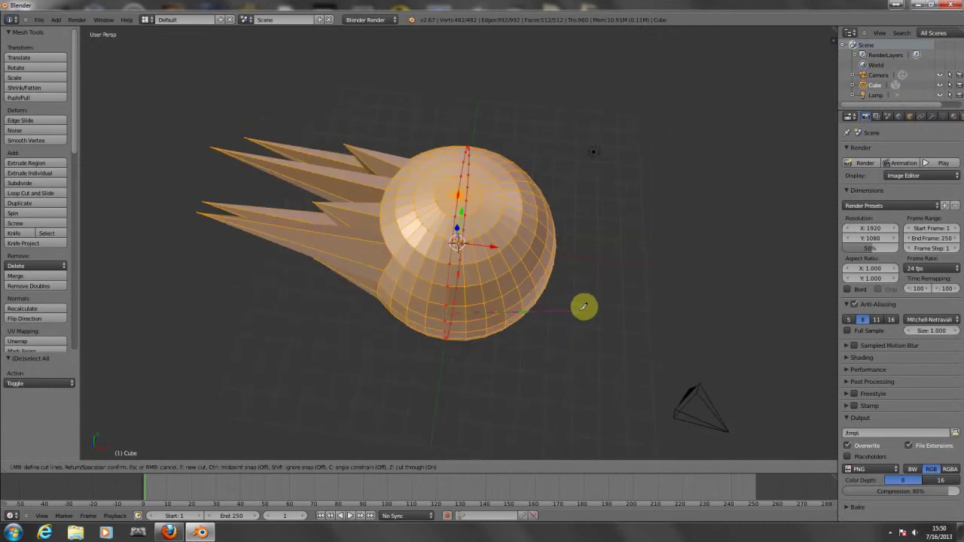
- Confirm the knife cut, switch to wireframe display, and return to top view
{"action": "key", "text": "Return"}
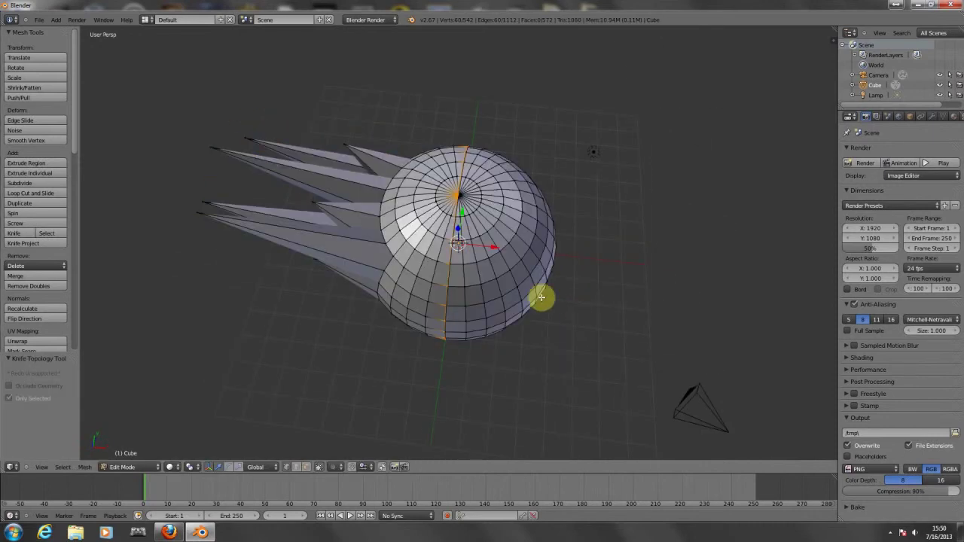
{"action": "mouse_move", "coordinate": [492, 297]}
{"action": "middle_mouse_down"}
{"action": "mouse_move", "coordinate": [498, 276]}
{"action": "mouse_move", "coordinate": [458, 281]}
{"action": "middle_mouse_up"}
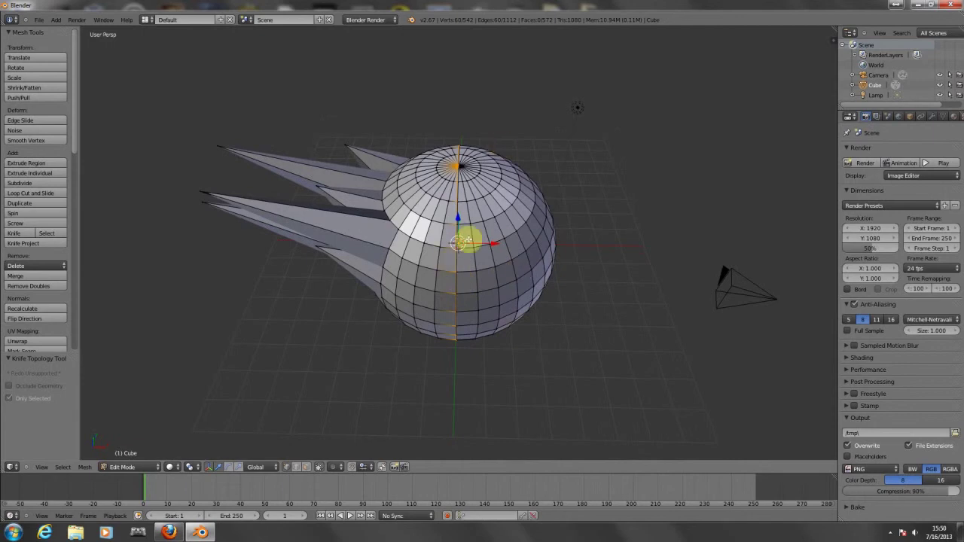
{"action": "mouse_move", "coordinate": [479, 251]}
{"action": "middle_mouse_down"}
{"action": "mouse_move", "coordinate": [482, 226]}
{"action": "mouse_move", "coordinate": [508, 216]}
{"action": "middle_mouse_up"}
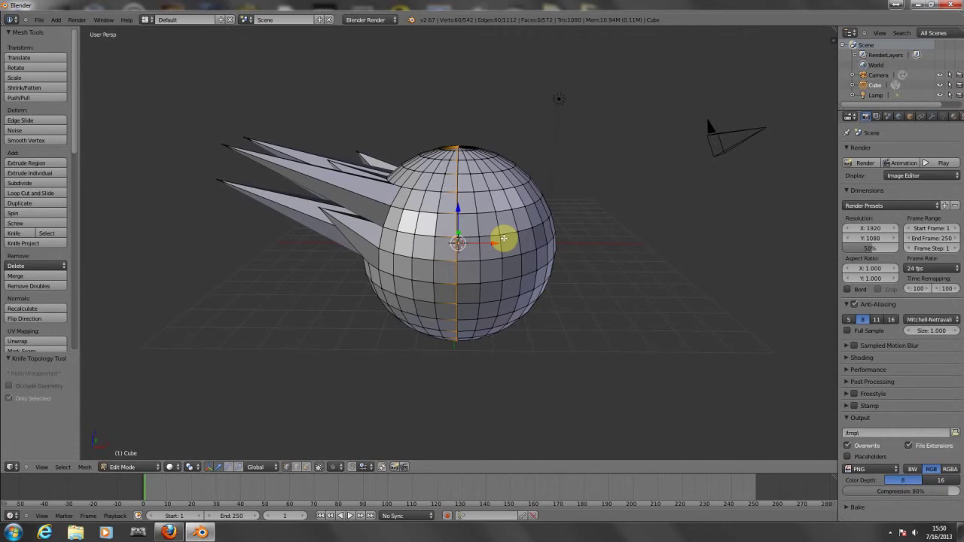
{"action": "key", "text": "z"}
{"action": "middle_click_drag", "start_coordinate": [500, 276], "coordinate": [498, 267]}
{"action": "key", "text": "KP_7"}
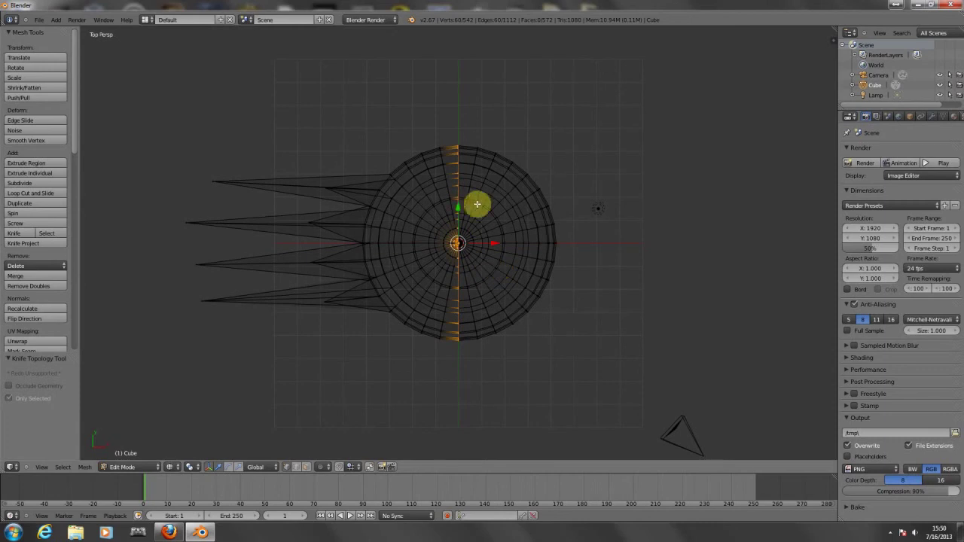
- Box-select the sphere's right half, restore solid shading, and bring up the Delete menu
{"action": "key", "text": "b"}
{"action": "left_click_drag", "start_coordinate": [467, 137], "coordinate": [610, 345]}
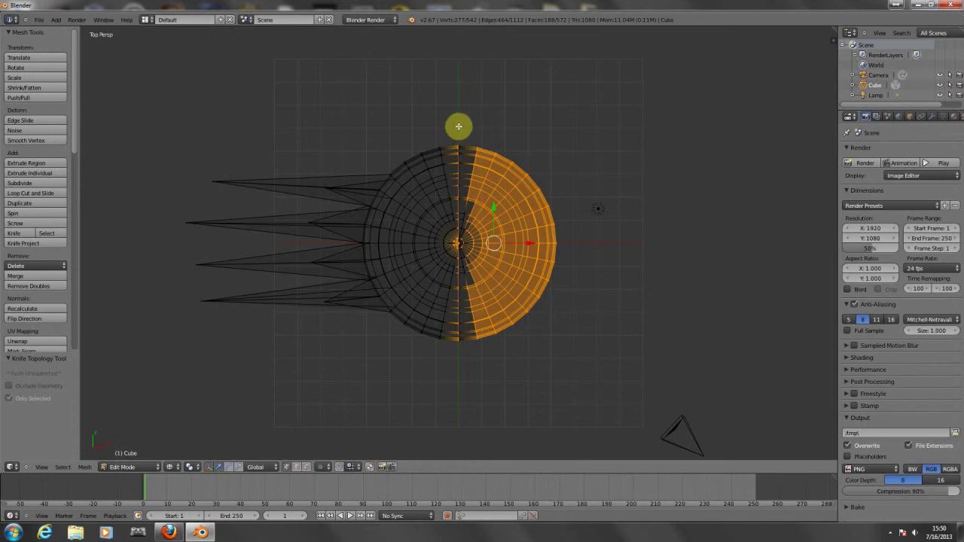
{"action": "key", "text": "b"}
{"action": "mouse_move", "coordinate": [456, 122]}
{"action": "left_mouse_down"}
{"action": "mouse_move", "coordinate": [482, 280]}
{"action": "mouse_move", "coordinate": [554, 369]}
{"action": "left_mouse_up"}
{"action": "mouse_move", "coordinate": [561, 359]}
{"action": "middle_mouse_down"}
{"action": "mouse_move", "coordinate": [564, 168]}
{"action": "mouse_move", "coordinate": [561, 324]}
{"action": "middle_mouse_up"}
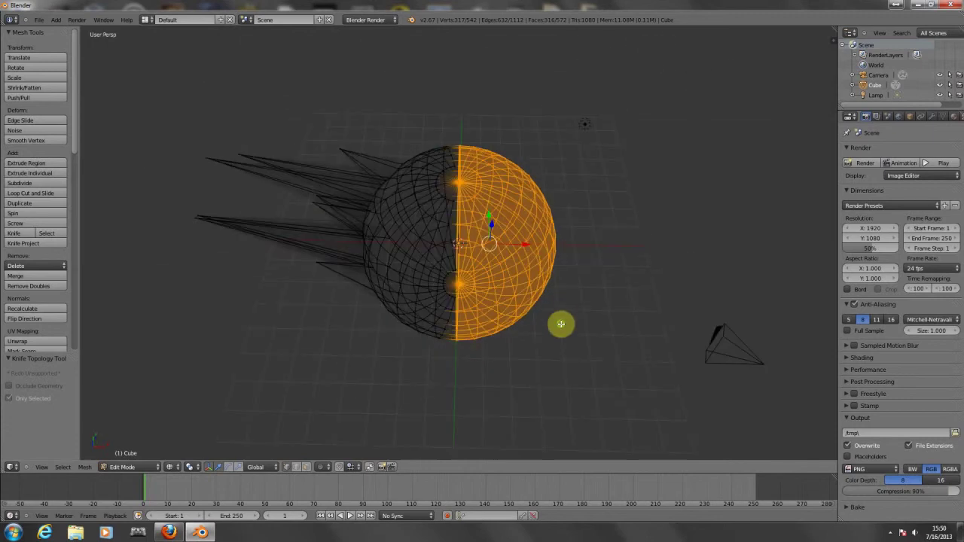
{"action": "key", "text": "z"}
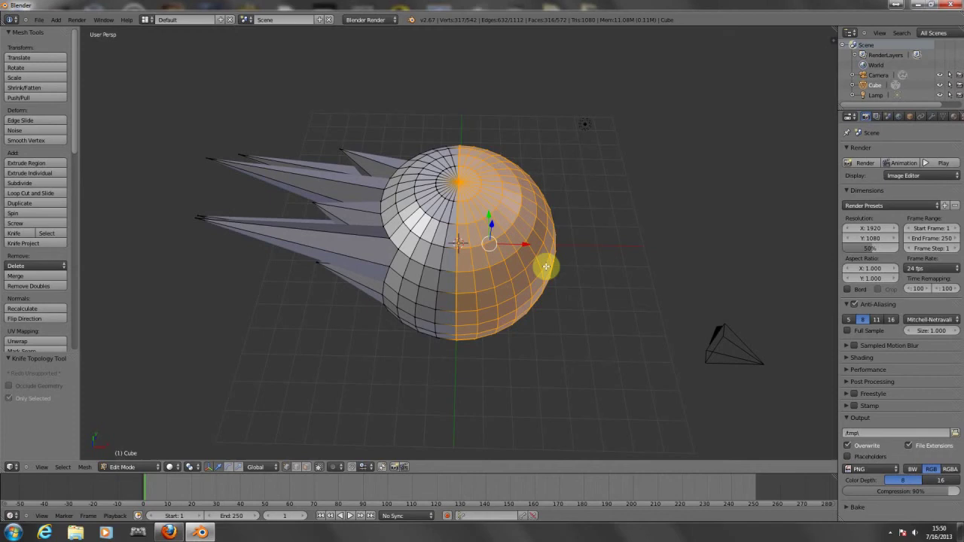
{"action": "key", "text": "x"}
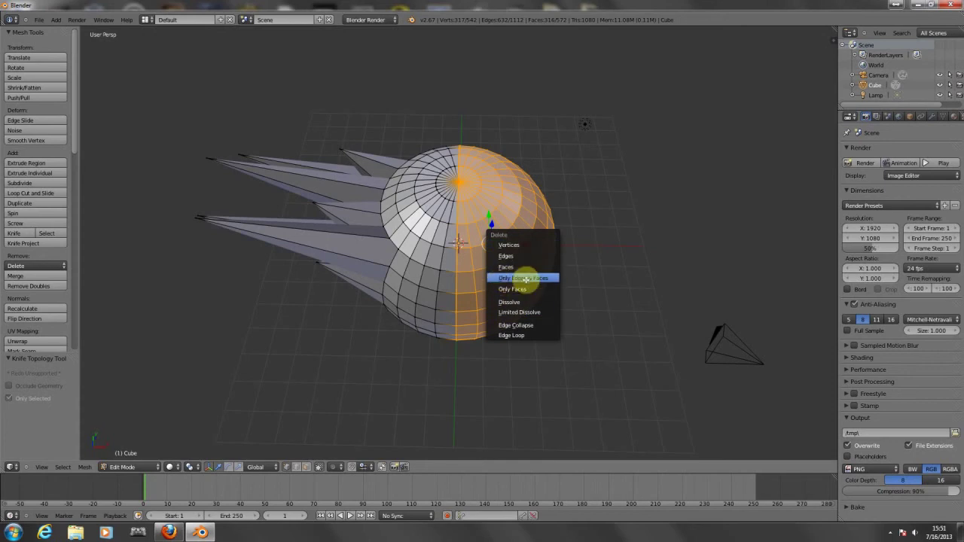
- Try deleting the right half two different ways, undoing each attempt
{"action": "left_click", "coordinate": [526, 278]}
{"action": "middle_click_drag", "start_coordinate": [537, 291], "coordinate": [503, 270]}
{"action": "key", "text": "ctrl+z"}
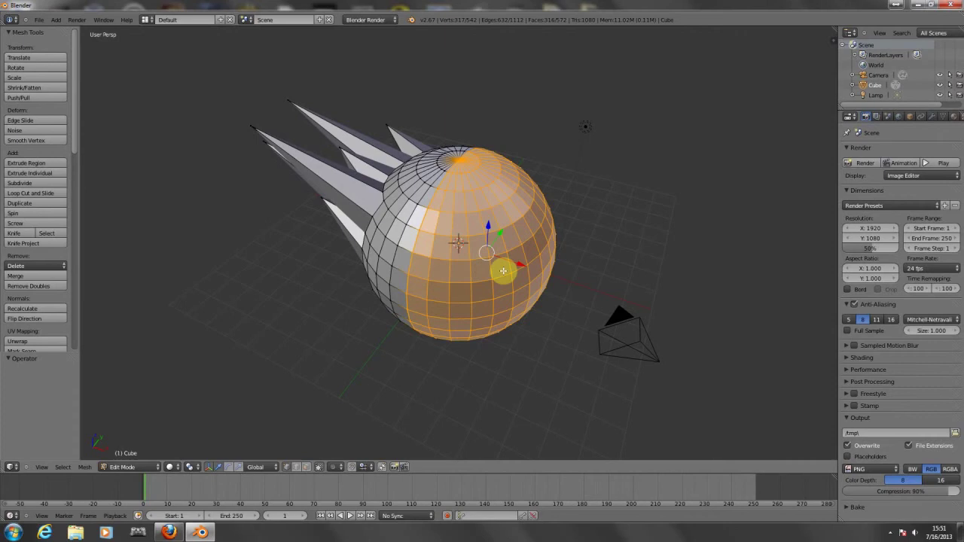
{"action": "key", "text": "x"}
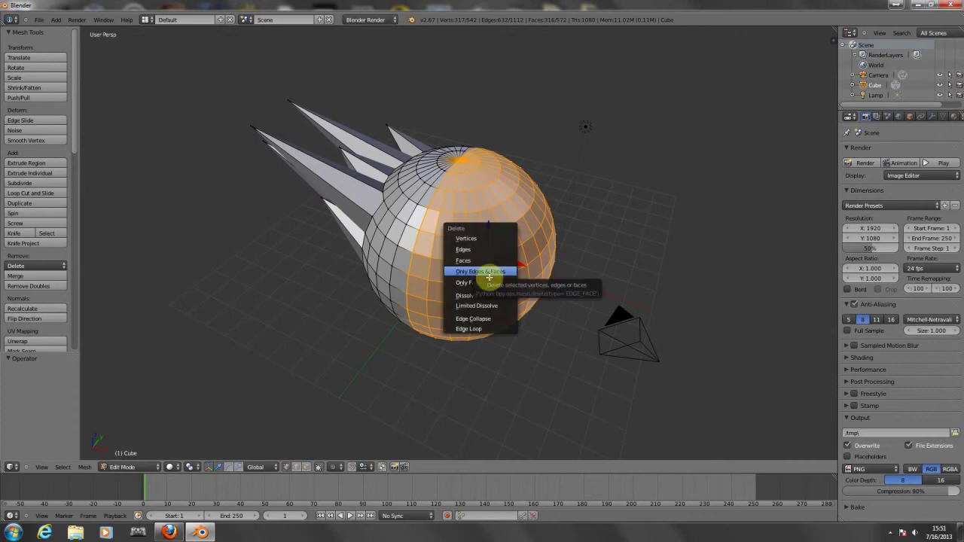
{"action": "left_click", "coordinate": [491, 278]}
{"action": "middle_click_drag", "start_coordinate": [516, 261], "coordinate": [553, 254]}
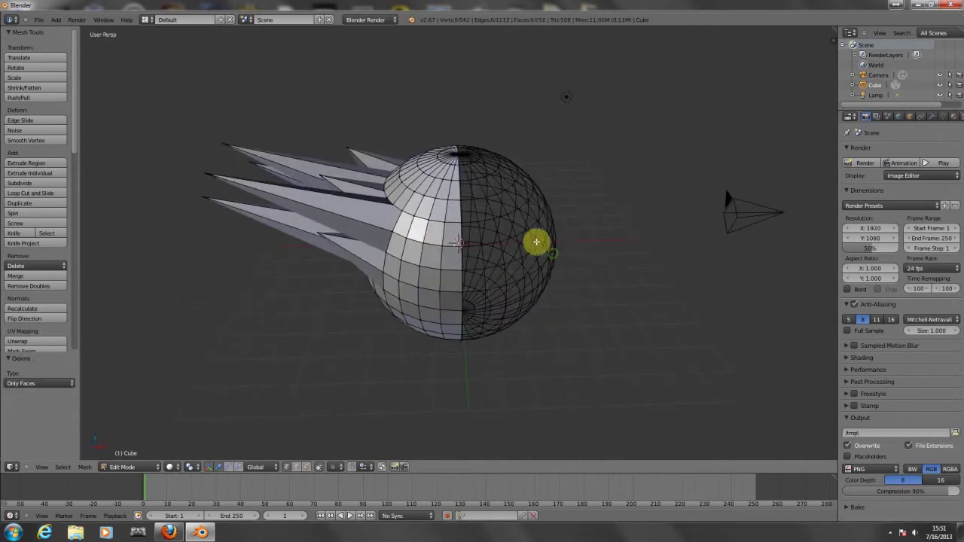
{"action": "mouse_move", "coordinate": [497, 214]}
{"action": "middle_mouse_down"}
{"action": "mouse_move", "coordinate": [419, 213]}
{"action": "mouse_move", "coordinate": [490, 217]}
{"action": "middle_mouse_up"}
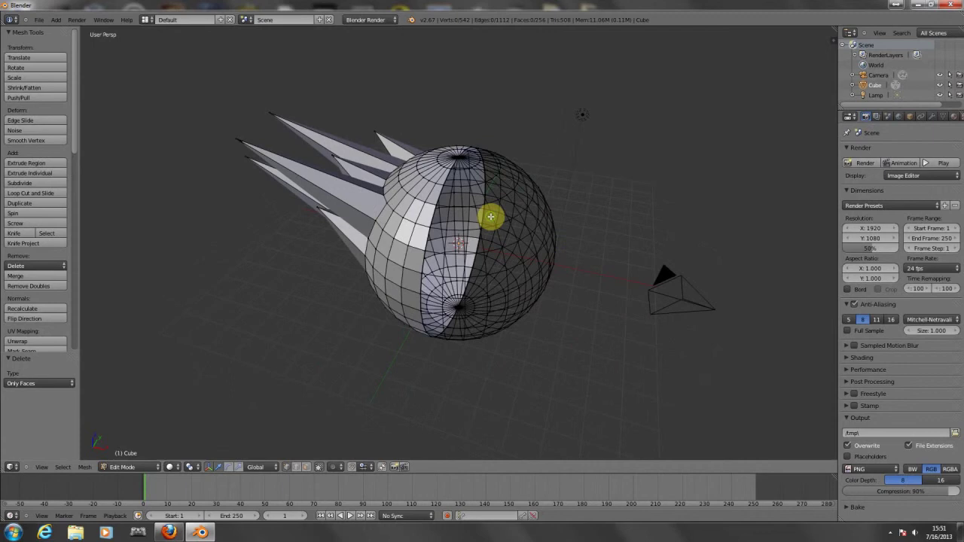
{"action": "key", "text": "ctrl+z"}
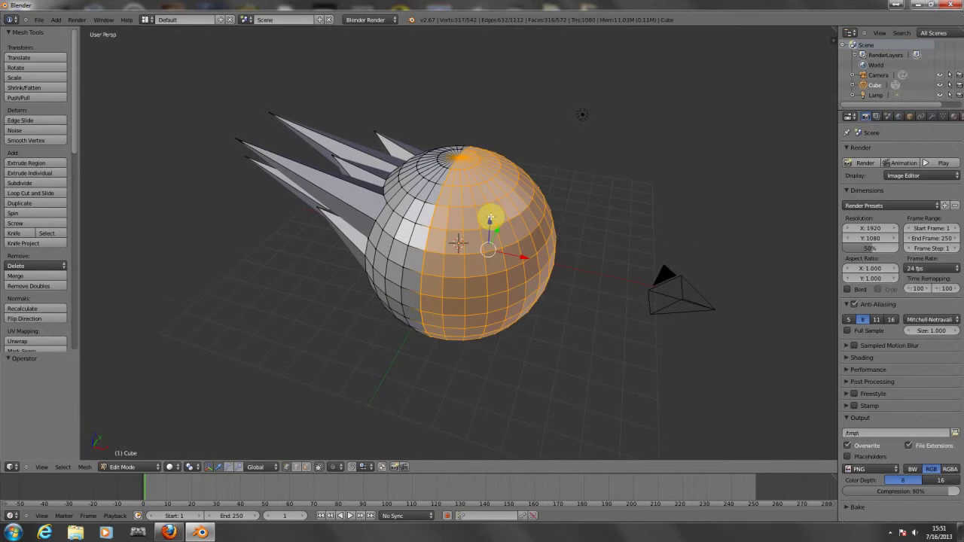
- Delete the right half's faces, keeping only the spiked left half
{"action": "key", "text": "x"}
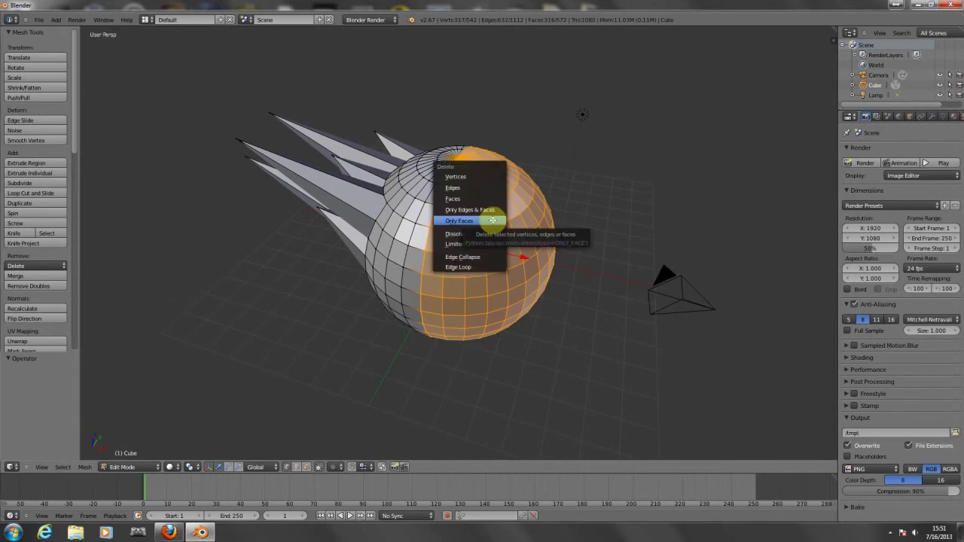
{"action": "left_click", "coordinate": [473, 198]}
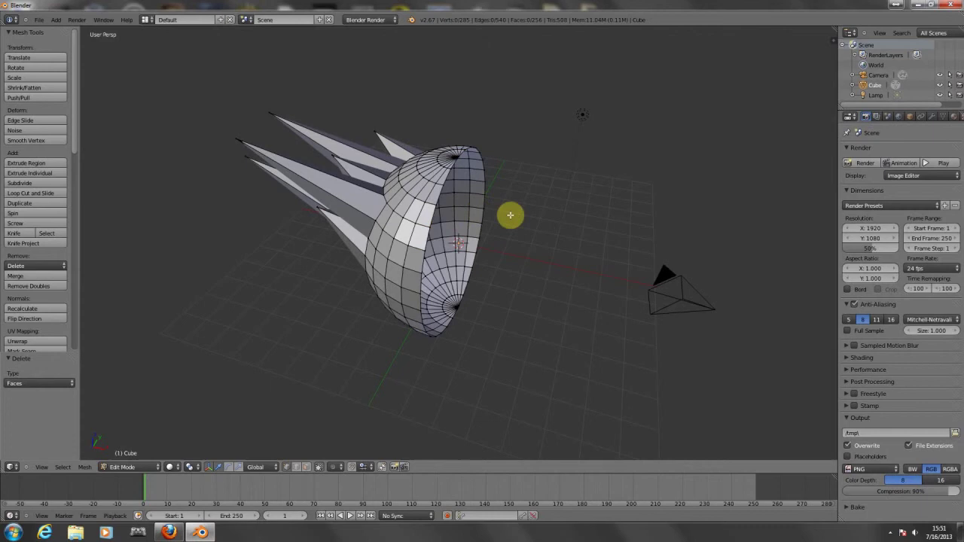
{"action": "mouse_move", "coordinate": [485, 221]}
{"action": "middle_mouse_down"}
{"action": "mouse_move", "coordinate": [341, 203]}
{"action": "mouse_move", "coordinate": [290, 180]}
{"action": "mouse_move", "coordinate": [344, 173]}
{"action": "mouse_move", "coordinate": [592, 180]}
{"action": "mouse_move", "coordinate": [522, 179]}
{"action": "mouse_move", "coordinate": [517, 233]}
{"action": "middle_mouse_up"}
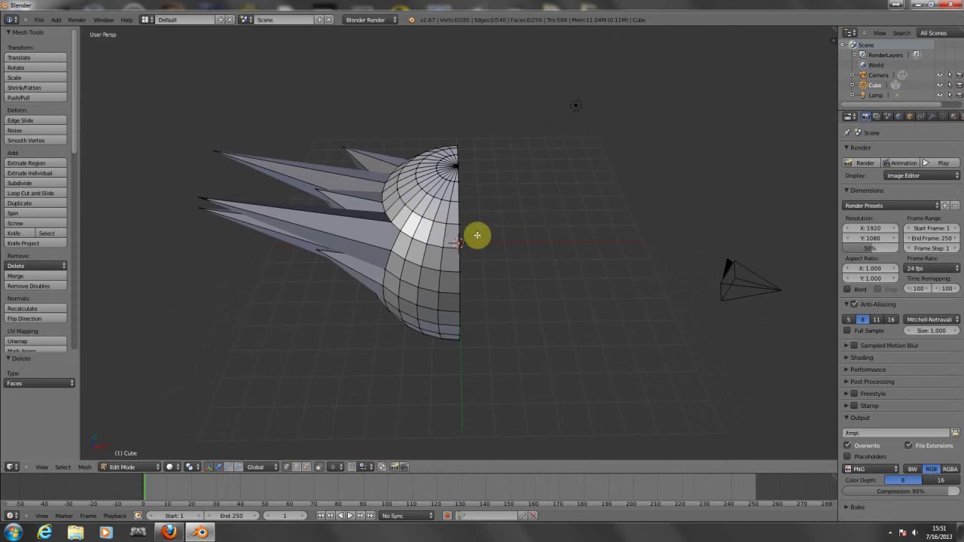
- Add a Mirror modifier to the half sphere and slide the mesh along X to close it
{"action": "key", "text": "a"}
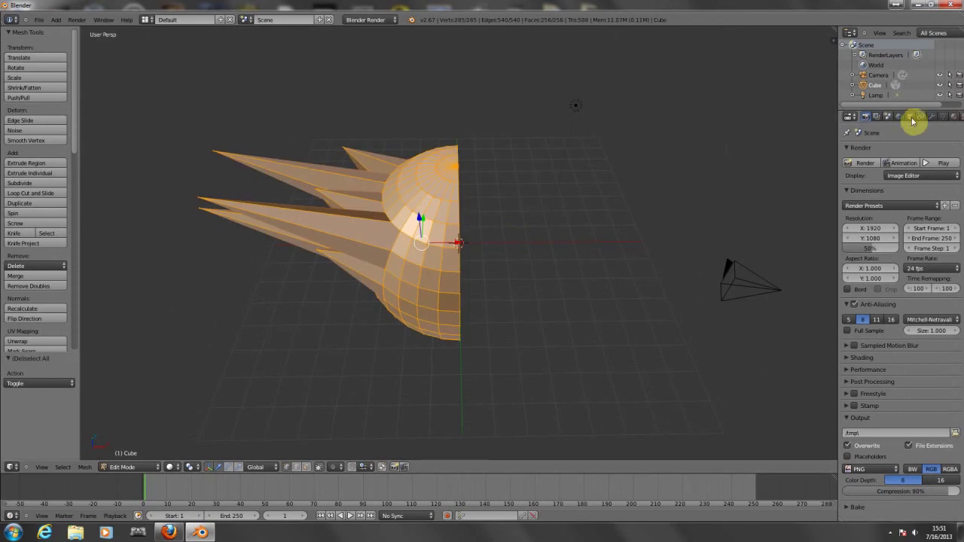
{"action": "left_click", "coordinate": [933, 118]}
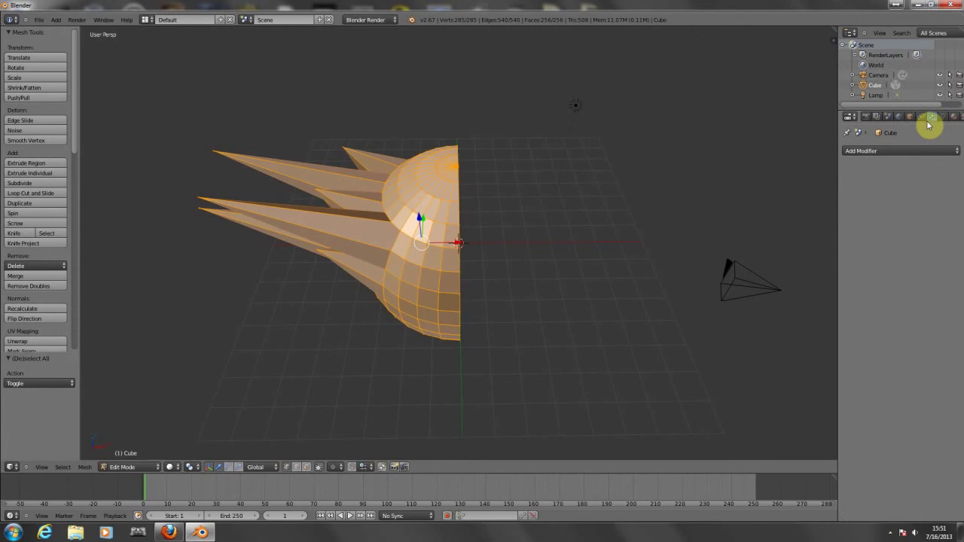
{"action": "left_click", "coordinate": [883, 153]}
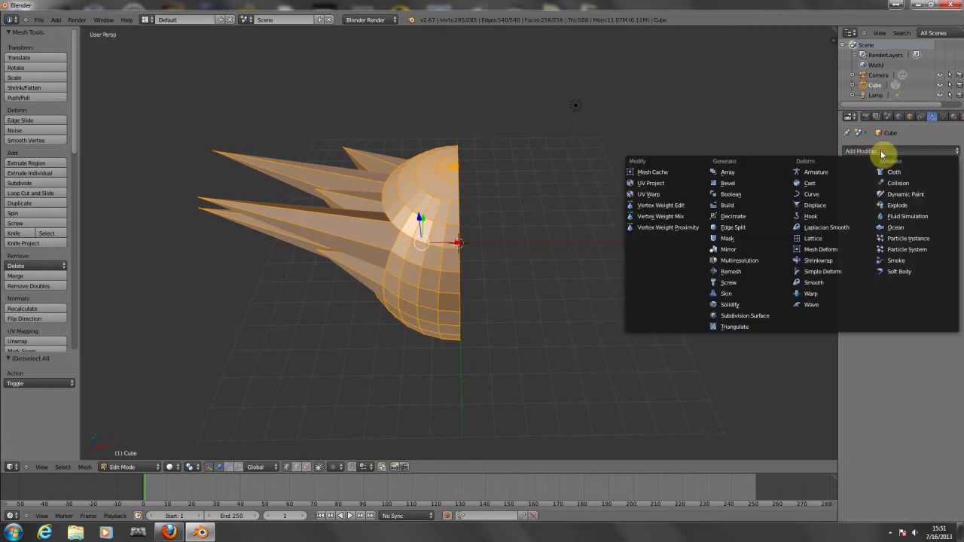
{"action": "left_click", "coordinate": [736, 252]}
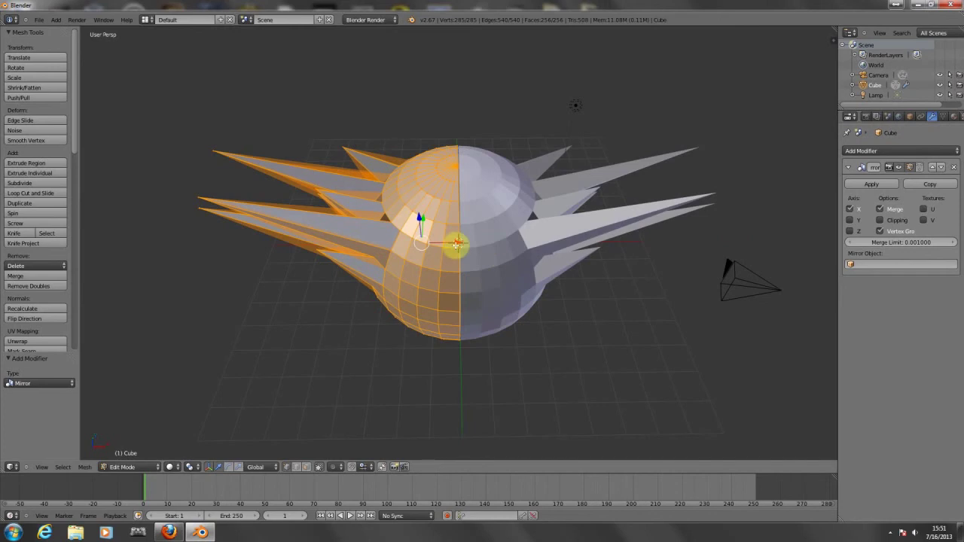
{"action": "key", "text": "g"}
{"action": "key", "text": "x"}
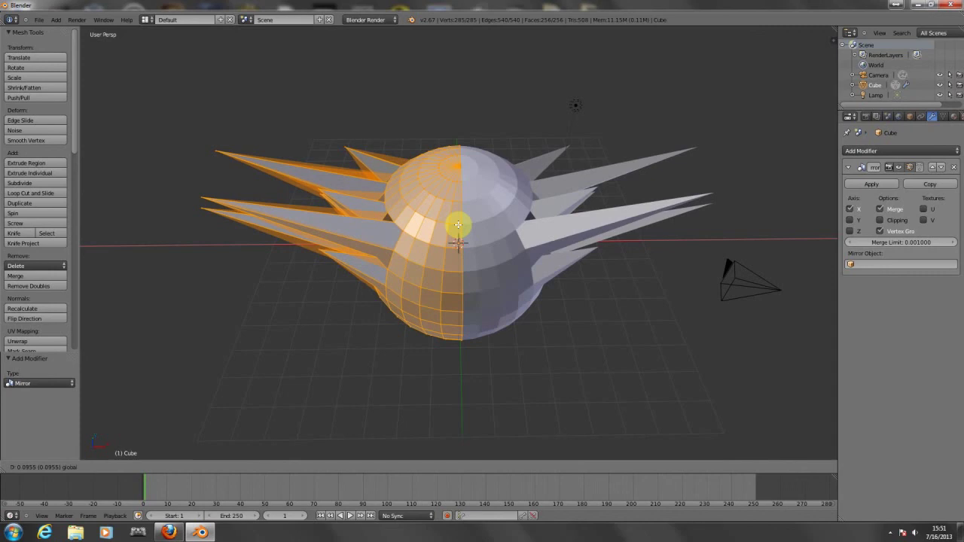
{"action": "left_click", "coordinate": [458, 224]}
- Deselect everything, switch to Object Mode, and orbit around the finished spiky sphere
{"action": "key", "text": "a"}
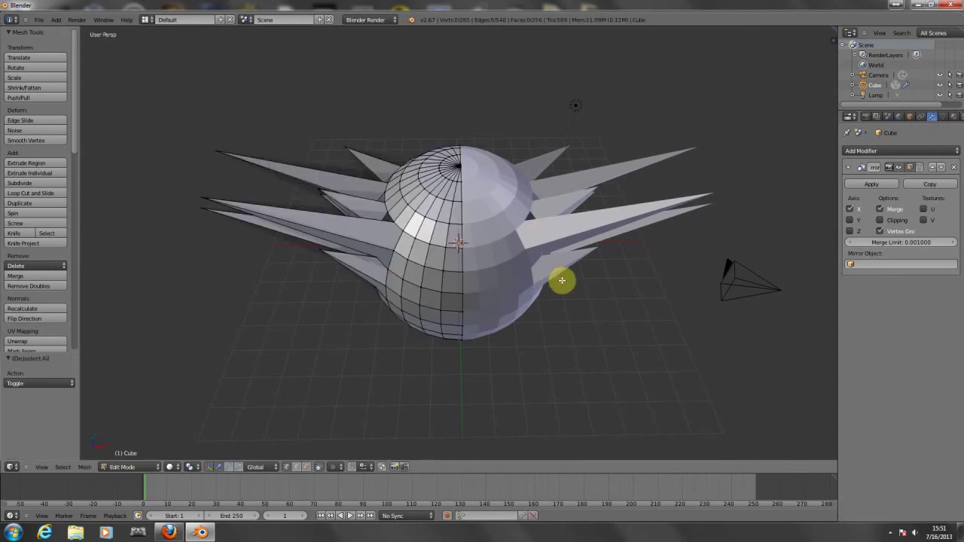
{"action": "key", "text": "Tab"}
{"action": "mouse_move", "coordinate": [535, 282]}
{"action": "middle_mouse_down"}
{"action": "mouse_move", "coordinate": [534, 237]}
{"action": "mouse_move", "coordinate": [790, 239]}
{"action": "mouse_move", "coordinate": [758, 274]}
{"action": "mouse_move", "coordinate": [758, 329]}
{"action": "mouse_move", "coordinate": [763, 226]}
{"action": "mouse_move", "coordinate": [556, 226]}
{"action": "mouse_move", "coordinate": [532, 263]}
{"action": "mouse_move", "coordinate": [532, 323]}
{"action": "mouse_move", "coordinate": [537, 234]}
{"action": "middle_mouse_up"}
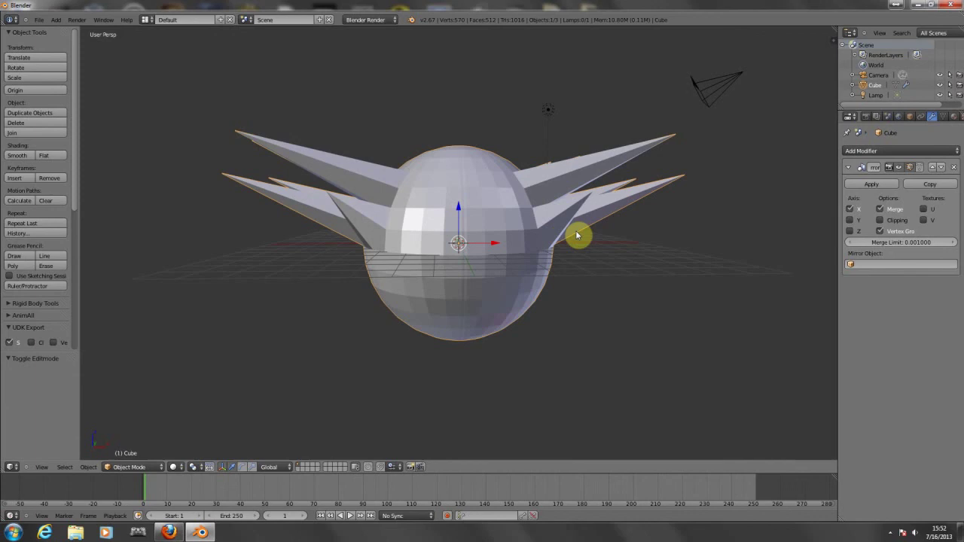
{"action": "mouse_move", "coordinate": [577, 234]}
{"action": "middle_mouse_down"}
{"action": "mouse_move", "coordinate": [598, 231]}
{"action": "mouse_move", "coordinate": [564, 248]}
{"action": "mouse_move", "coordinate": [630, 316]}
{"action": "mouse_move", "coordinate": [671, 261]}
{"action": "mouse_move", "coordinate": [675, 236]}
{"action": "mouse_move", "coordinate": [577, 215]}
{"action": "mouse_move", "coordinate": [512, 234]}
{"action": "mouse_move", "coordinate": [358, 239]}
{"action": "mouse_move", "coordinate": [493, 254]}
{"action": "mouse_move", "coordinate": [619, 245]}
{"action": "middle_mouse_up"}
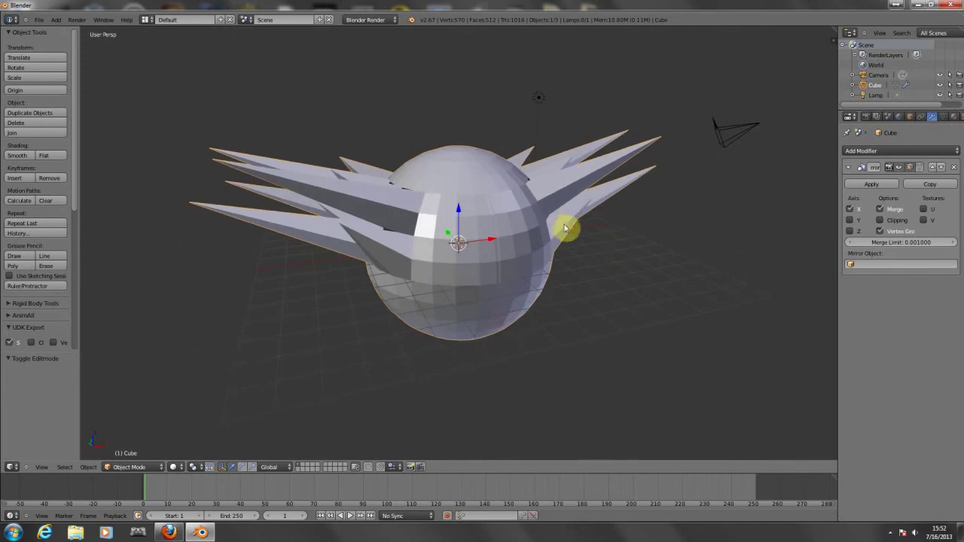
{"action": "mouse_move", "coordinate": [579, 213]}
{"action": "middle_mouse_down"}
{"action": "mouse_move", "coordinate": [491, 229]}
{"action": "mouse_move", "coordinate": [495, 251]}
{"action": "mouse_move", "coordinate": [573, 238]}
{"action": "mouse_move", "coordinate": [552, 193]}
{"action": "mouse_move", "coordinate": [595, 203]}
{"action": "mouse_move", "coordinate": [400, 206]}
{"action": "mouse_move", "coordinate": [402, 174]}
{"action": "mouse_move", "coordinate": [618, 201]}
{"action": "mouse_move", "coordinate": [630, 207]}
{"action": "mouse_move", "coordinate": [630, 230]}
{"action": "middle_mouse_up"}
{"action": "scroll", "coordinate": [528, 217], "scroll_direction": "down", "scroll_amount": 4}
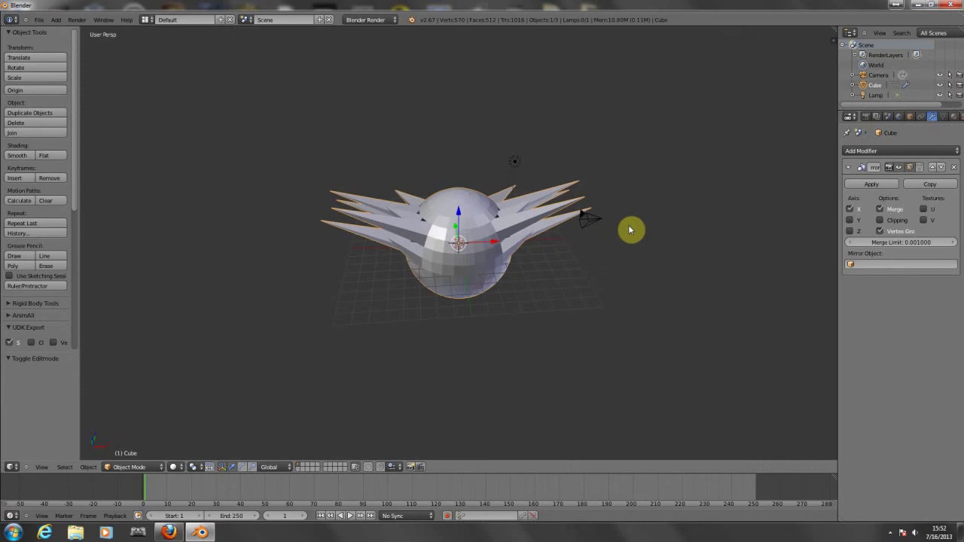